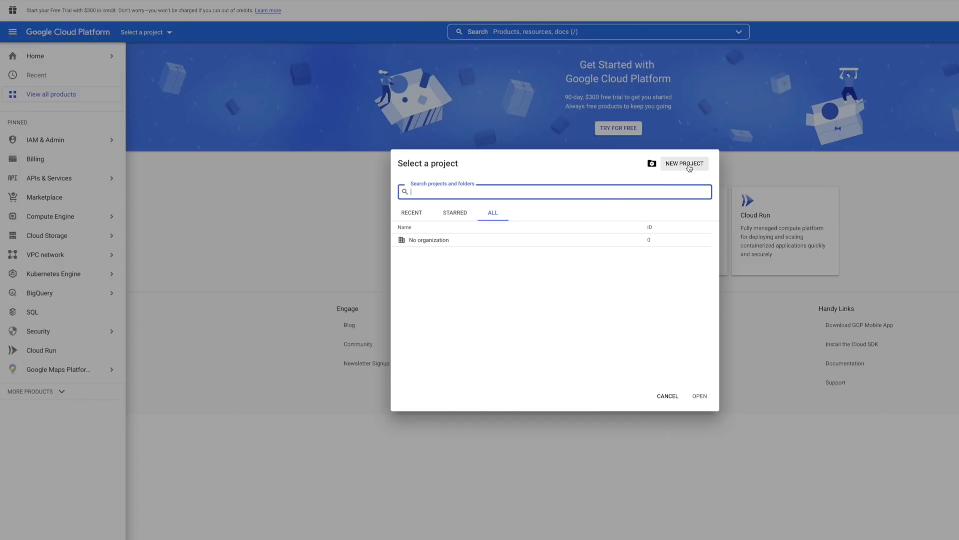
- Create a new project, keeping the default name My Project 33764
left_click(685, 163)
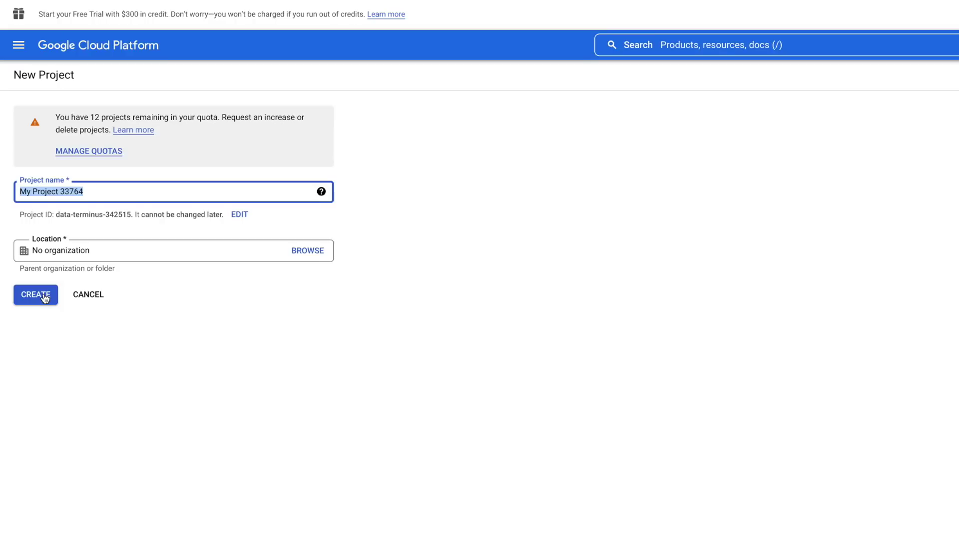
left_click(45, 298)
mouse_move(86, 264)
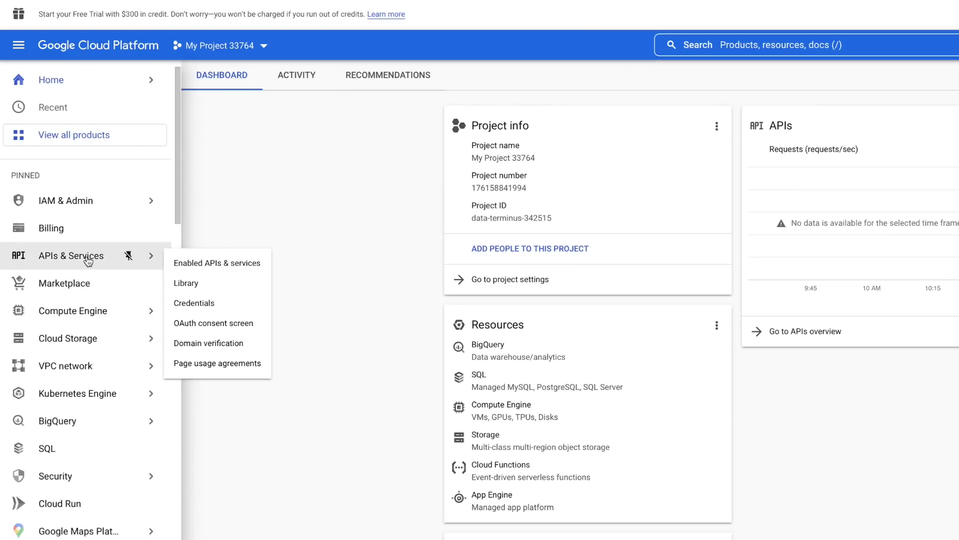
- Search the API Library for 'Calendar' and enable the Google Calendar API
left_click(214, 310)
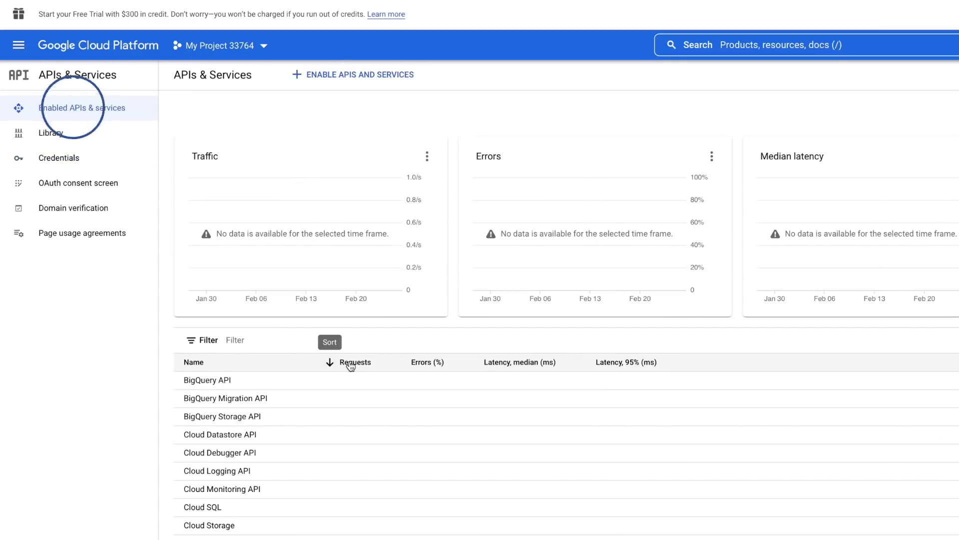
left_click(232, 340)
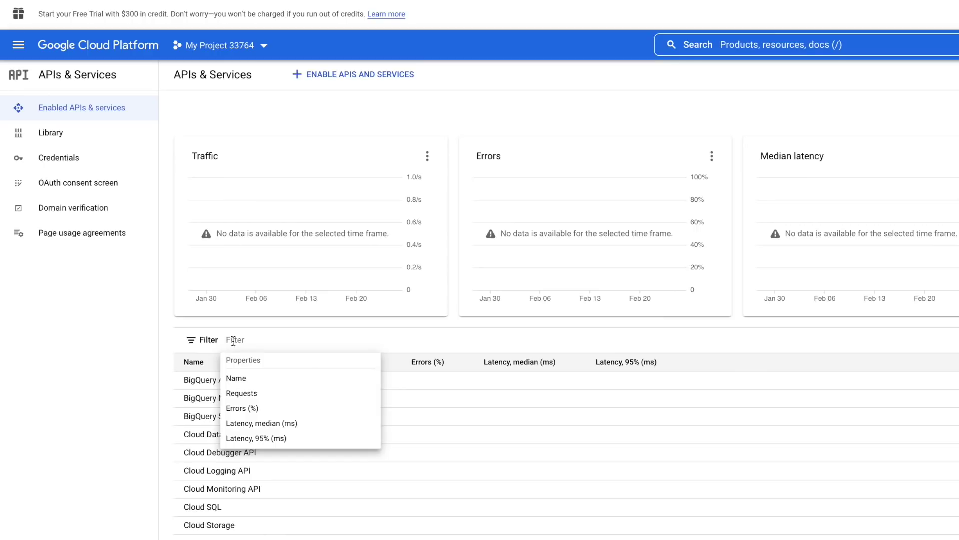
left_click(352, 74)
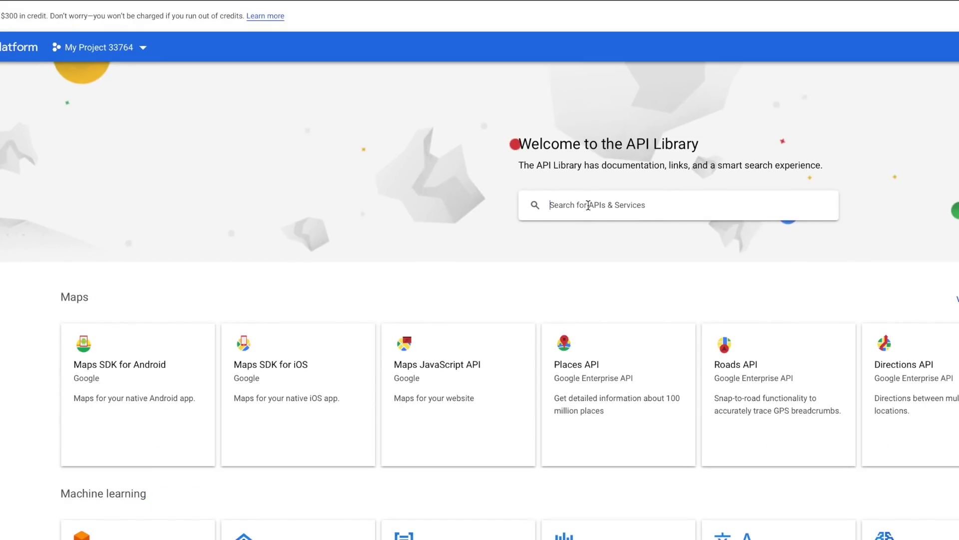
type("Calendar")
key("Return")
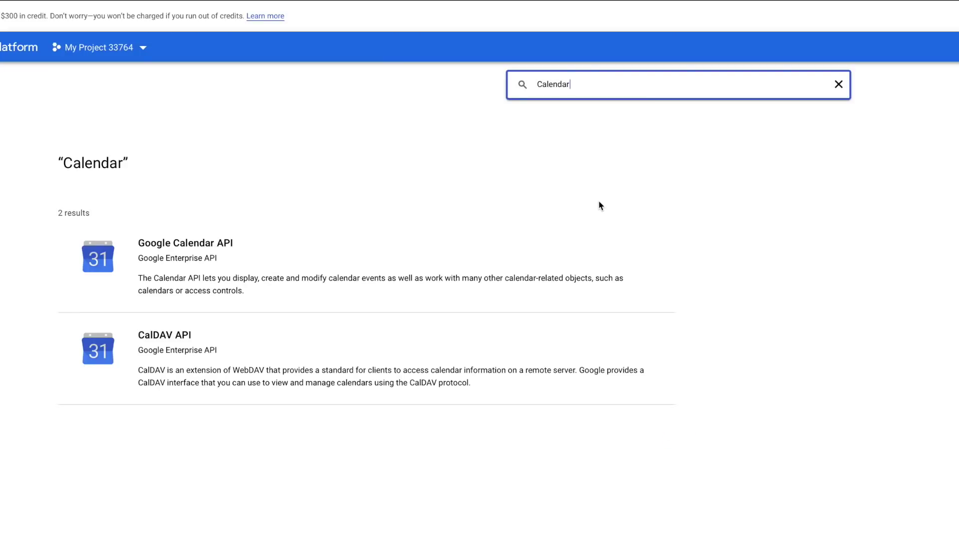
left_click(205, 243)
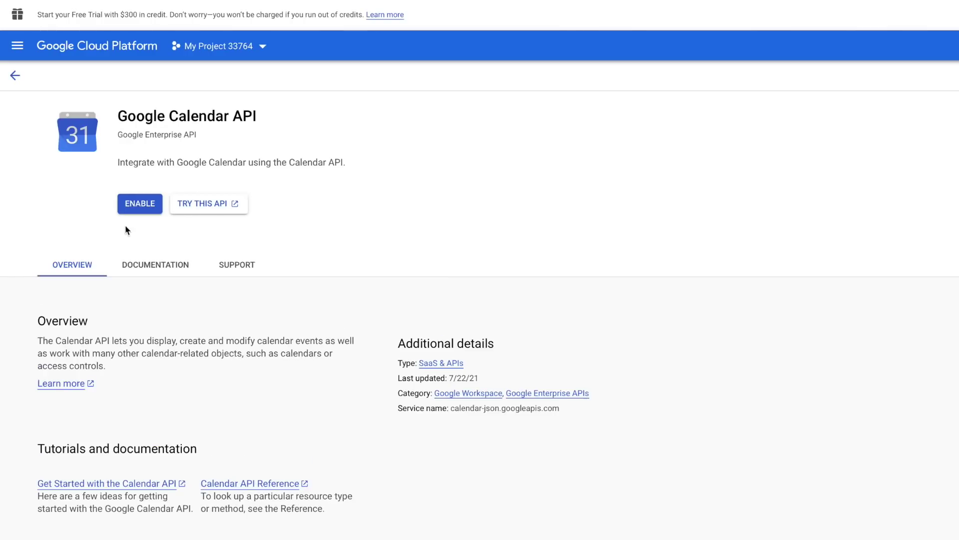
left_click(139, 203)
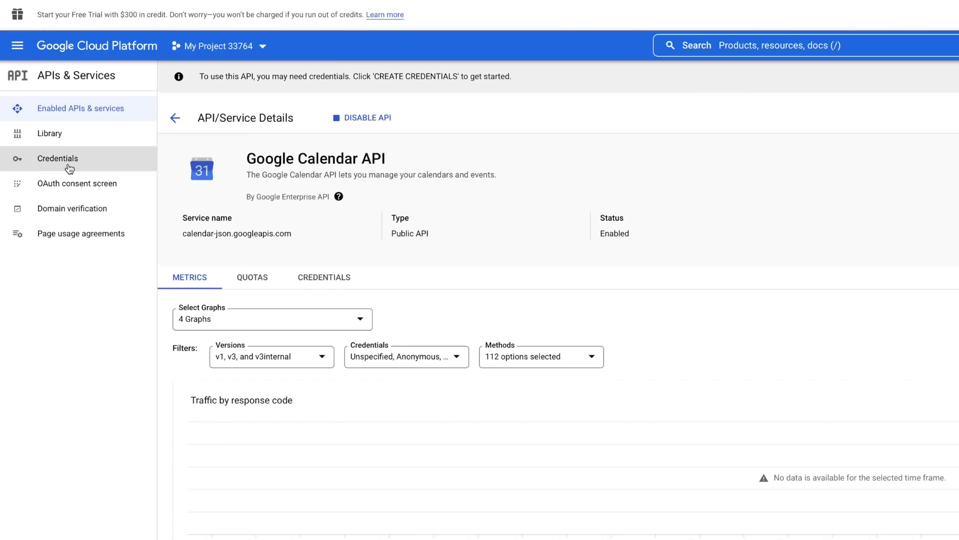
- From Credentials, start an OAuth consent screen with the External user type
left_click(70, 169)
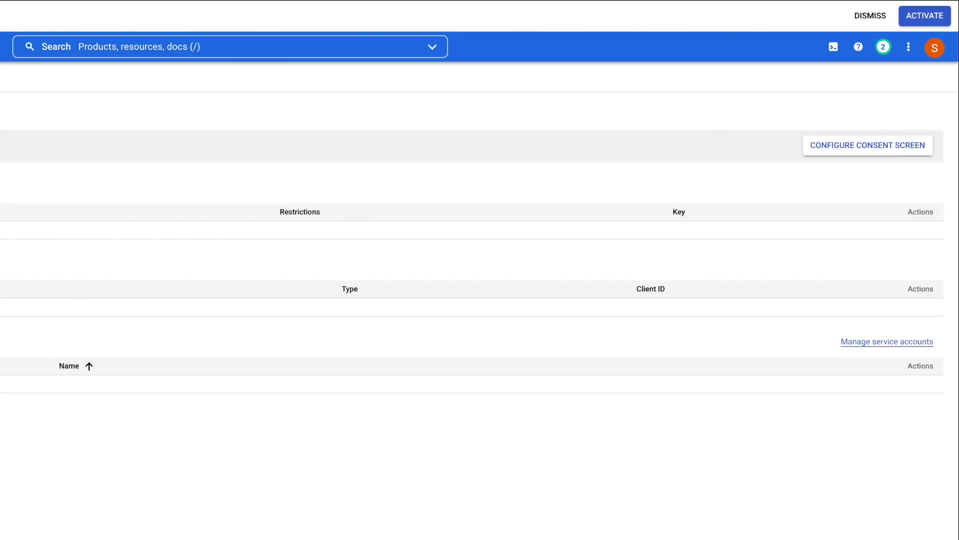
left_click(868, 147)
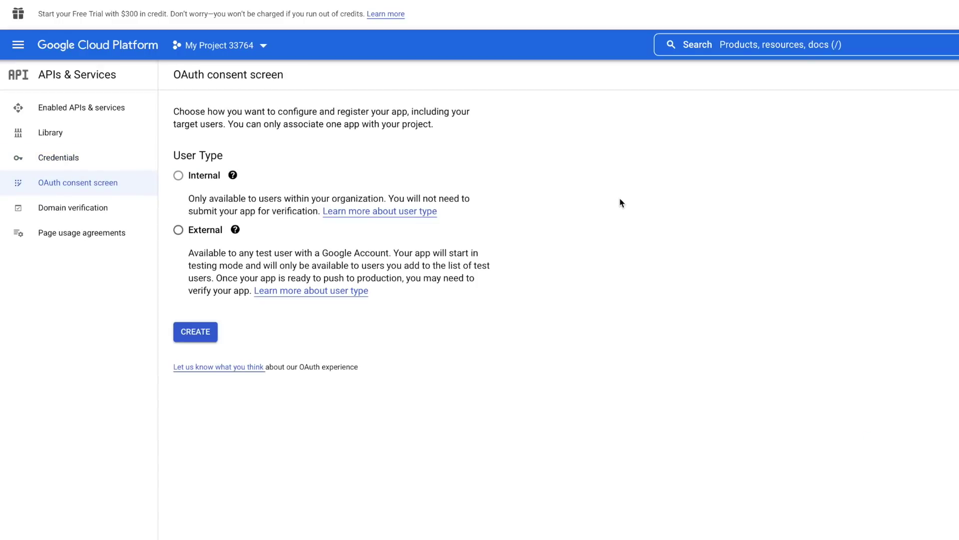
left_click(178, 230)
left_click(195, 332)
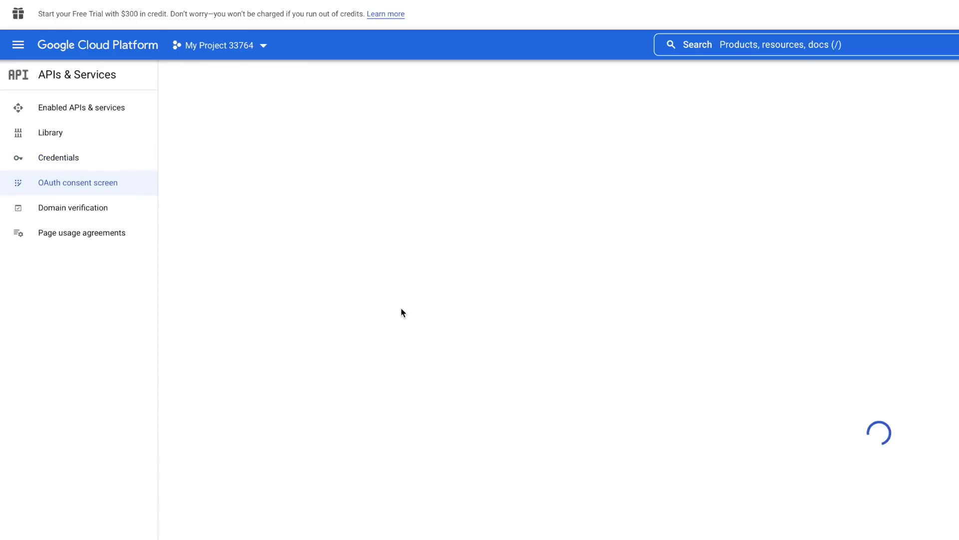
- Name the app 'Home-Assistant', set the account's email as support contact, and save
type("Home-Assistant")
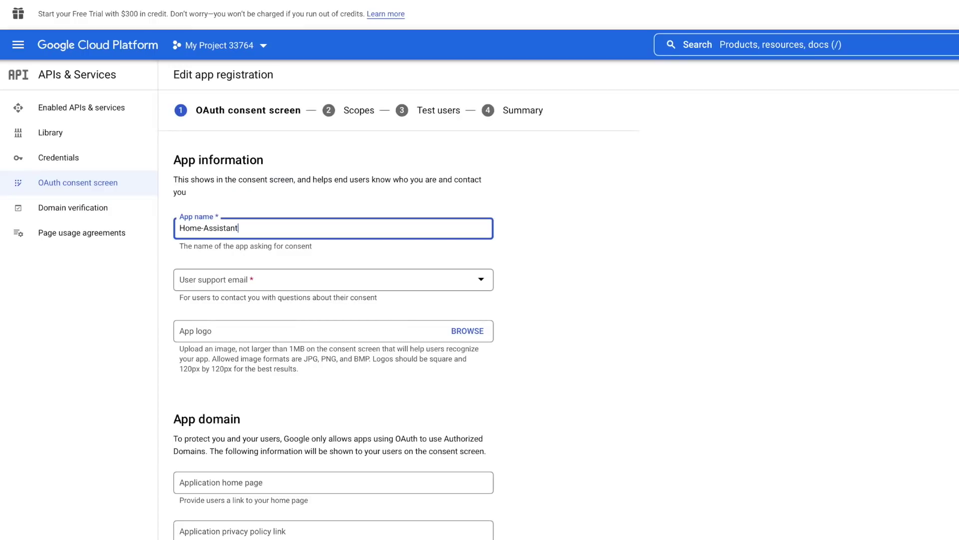
left_click(284, 279)
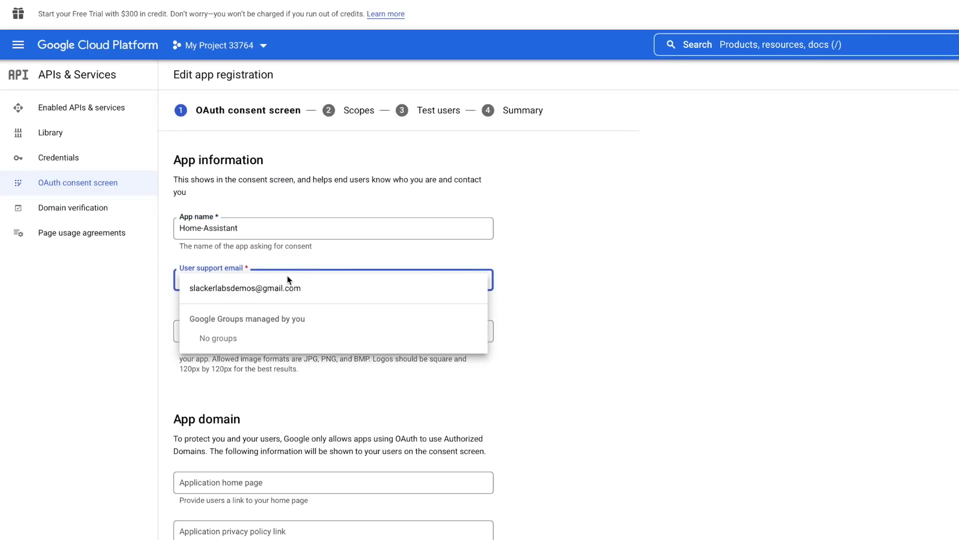
left_click(288, 289)
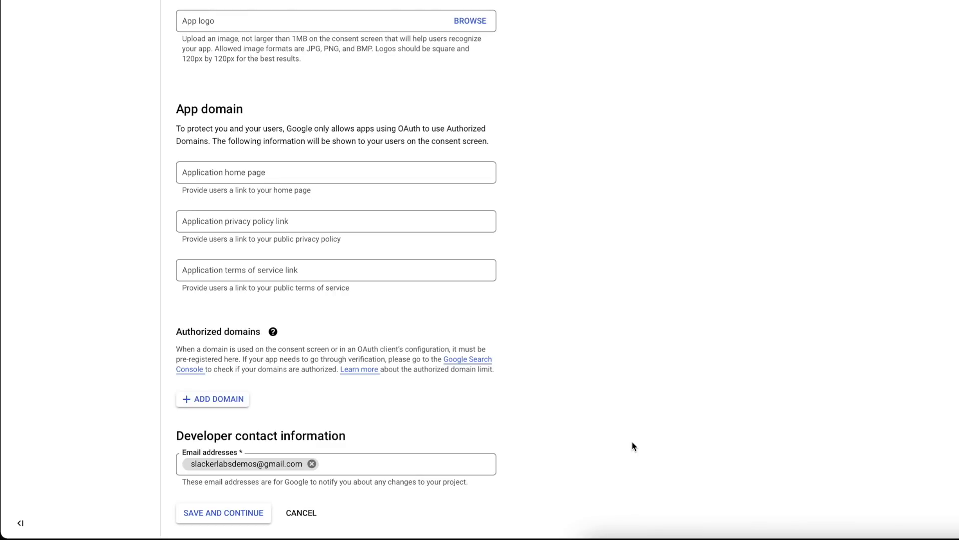
left_click(231, 512)
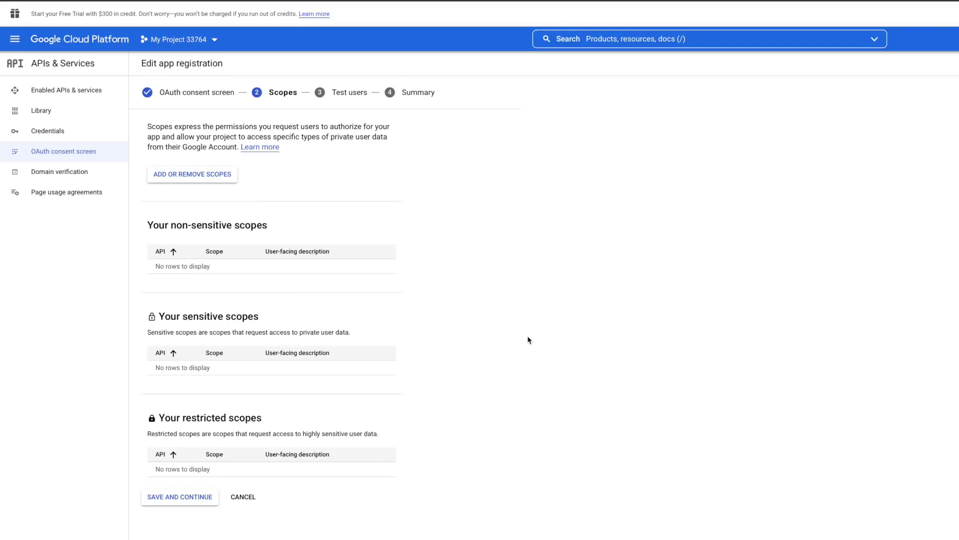
- Skip past scopes and add the demo Gmail account as a test user
left_click(197, 498)
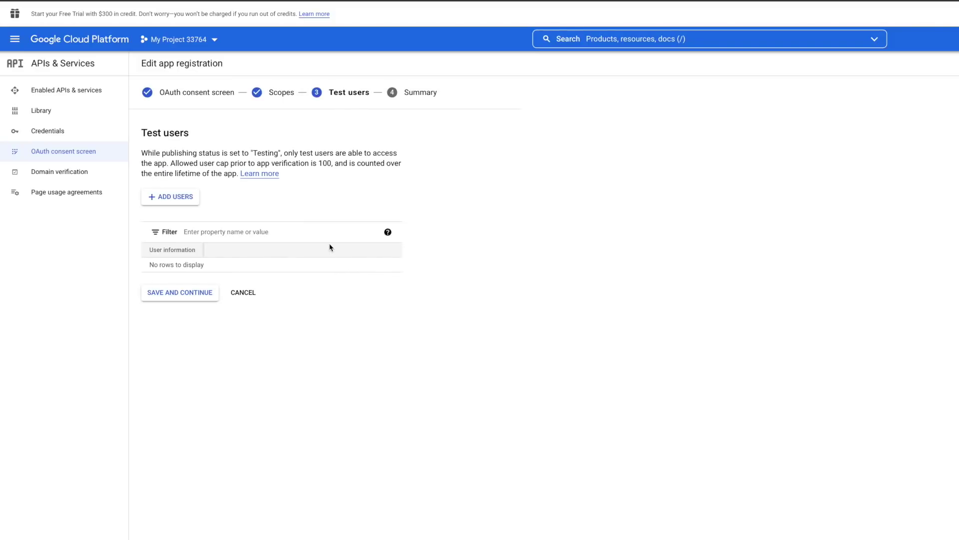
left_click(190, 199)
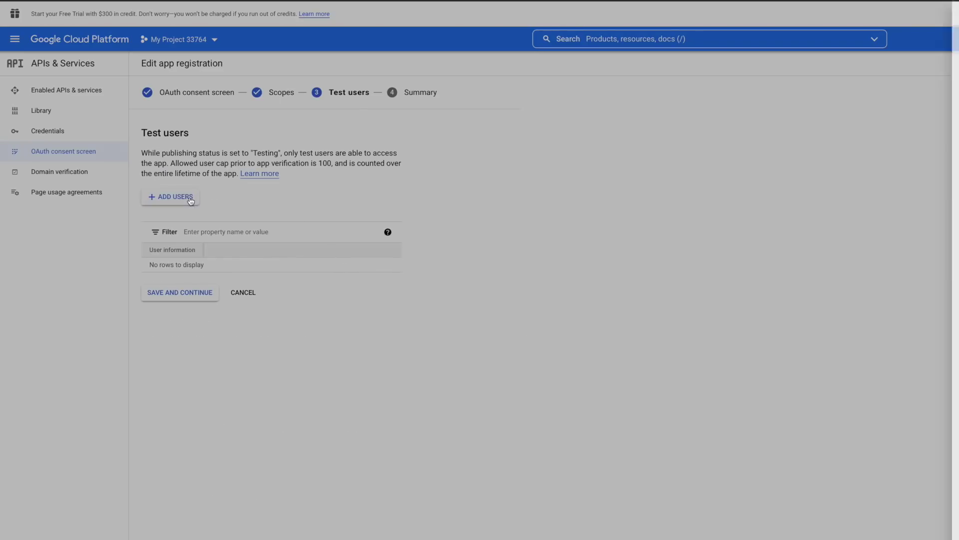
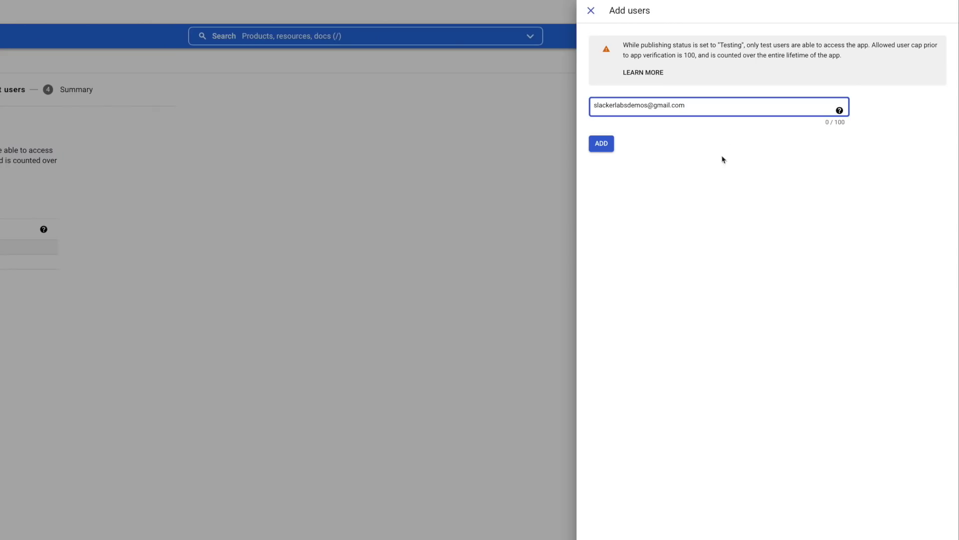
key("Return")
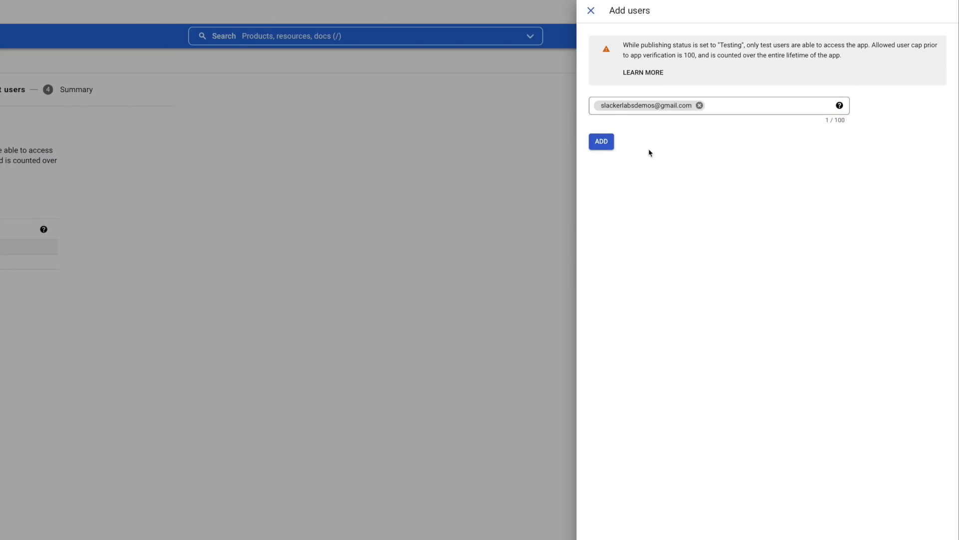
left_click(605, 147)
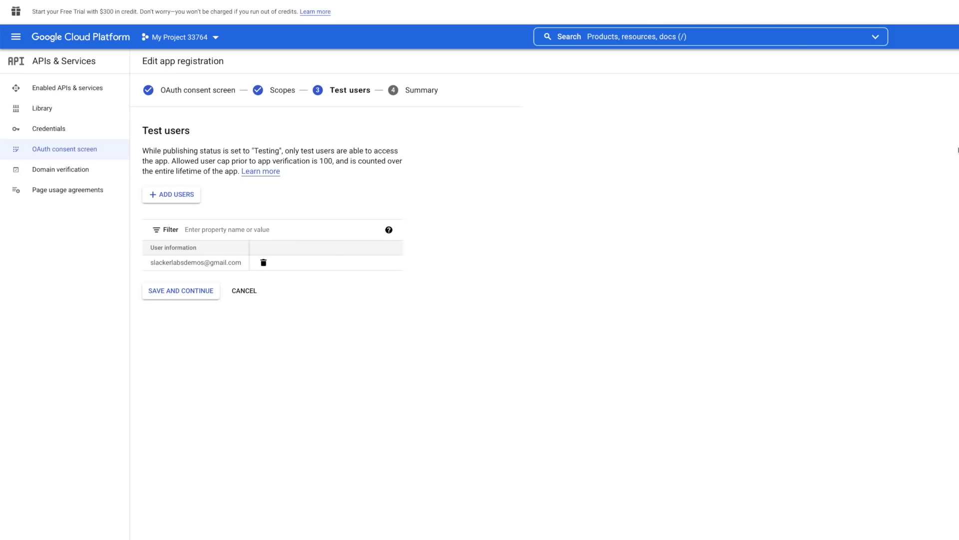
- Save the test users to complete registration and go to the Credentials page
left_click(186, 291)
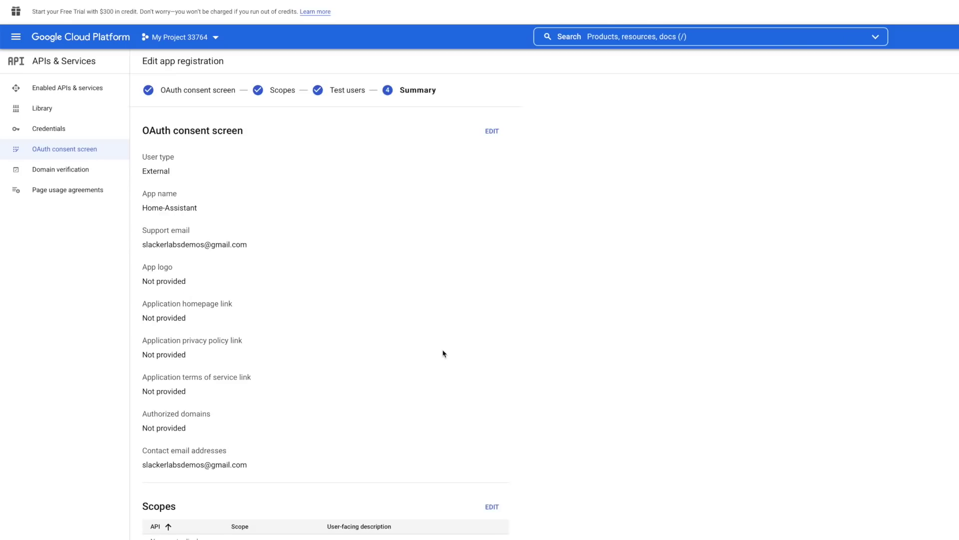
scroll(443, 354, "down", 1)
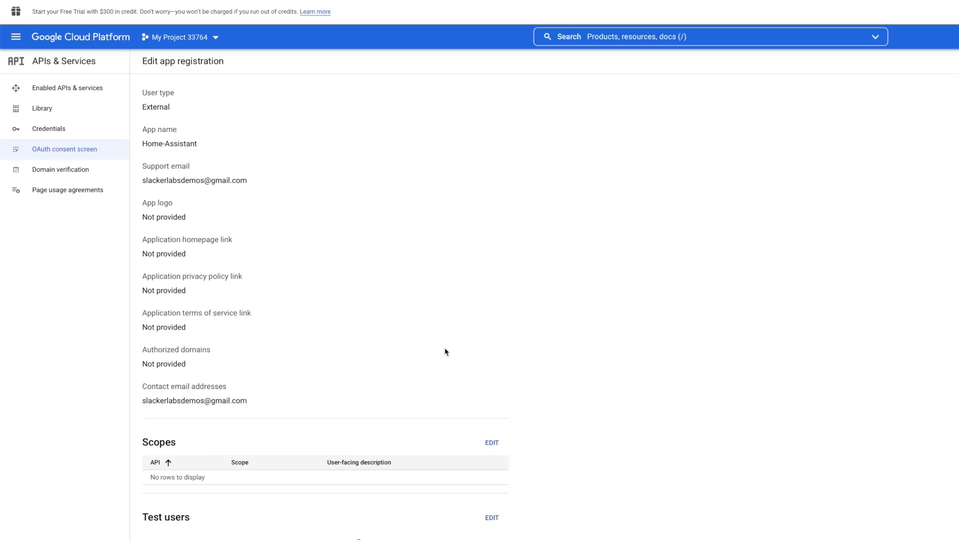
left_click(63, 135)
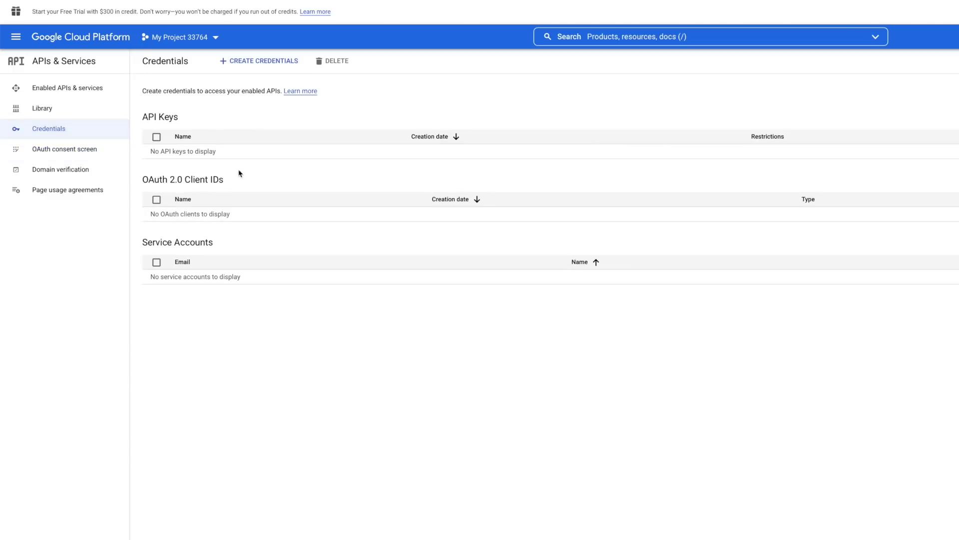
- Create an OAuth client ID of type TVs and Limited Input devices named Home Assistant Credentials
left_click(264, 61)
left_click(253, 114)
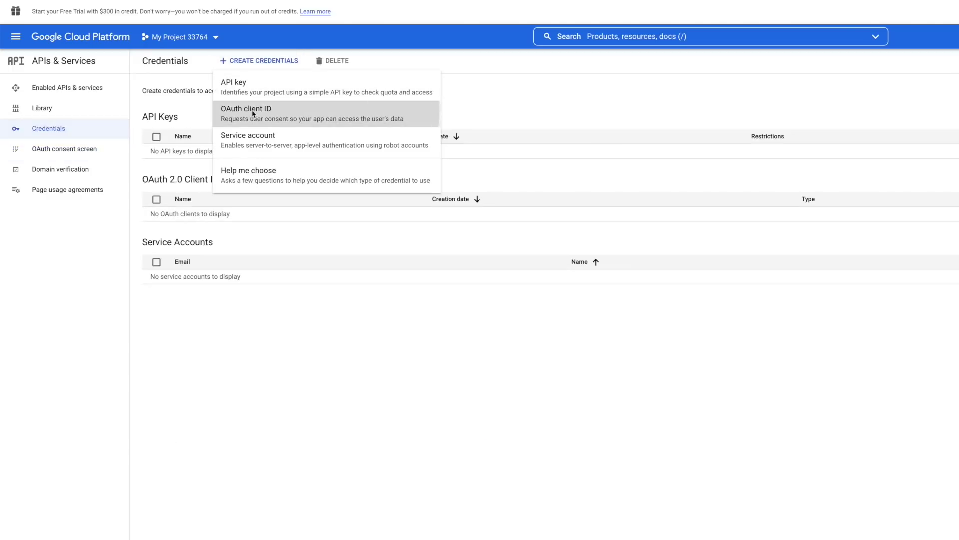
left_click(259, 144)
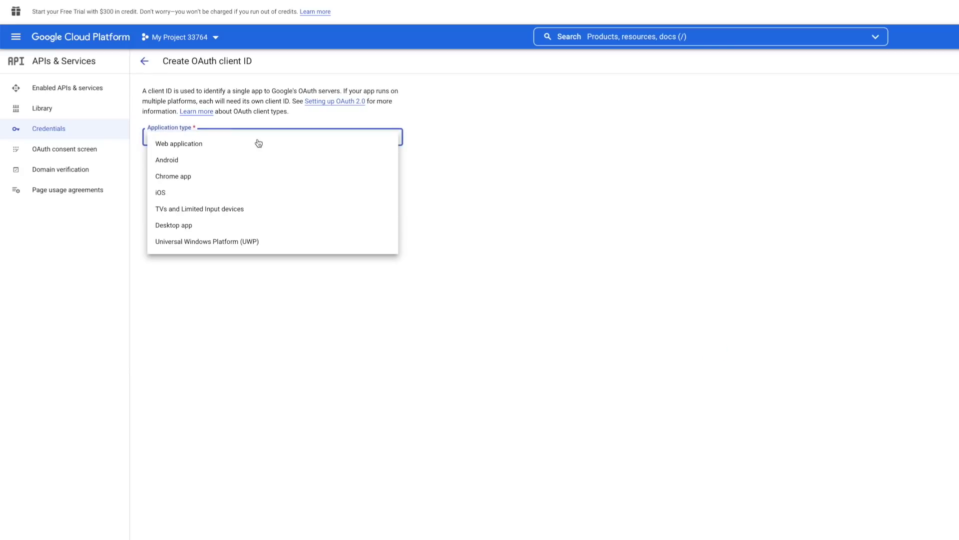
left_click(226, 213)
left_click(194, 167)
key("ctrl+a")
key("ctrl+v")
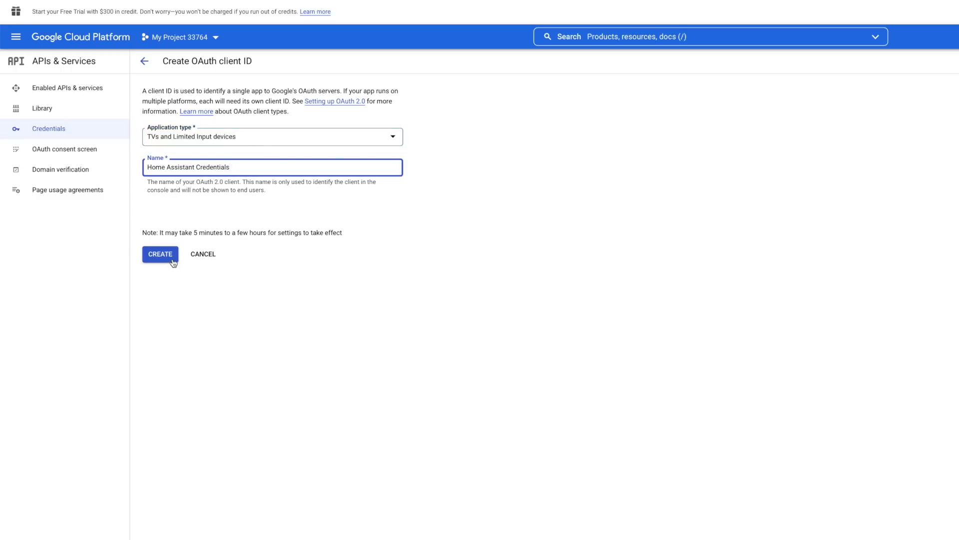
left_click(173, 261)
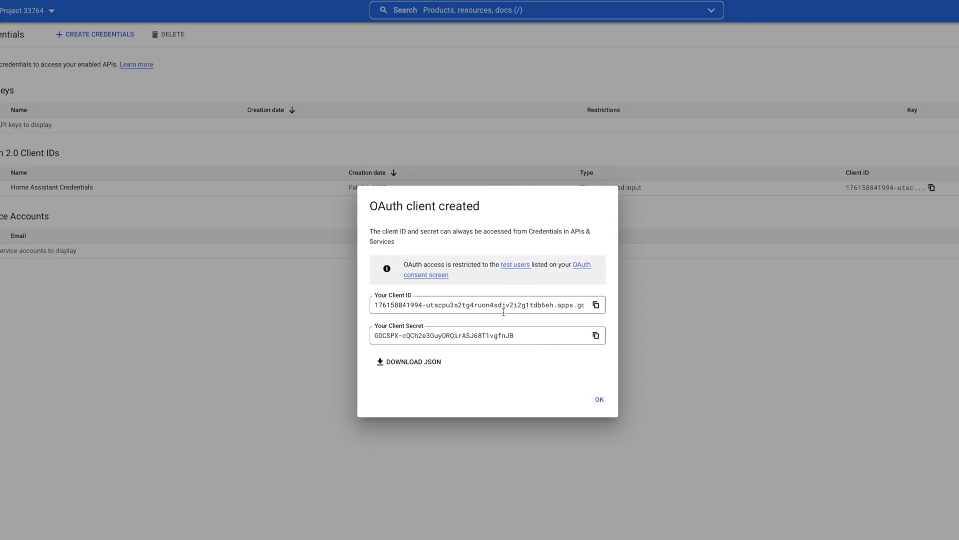
- Download the new client's credentials as a JSON file and close the confirmation
left_click(431, 364)
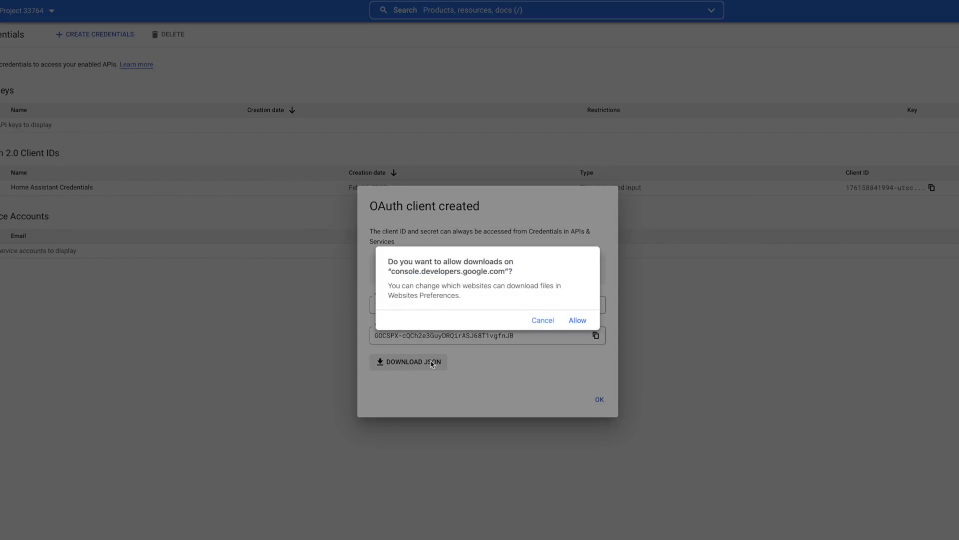
left_click(583, 321)
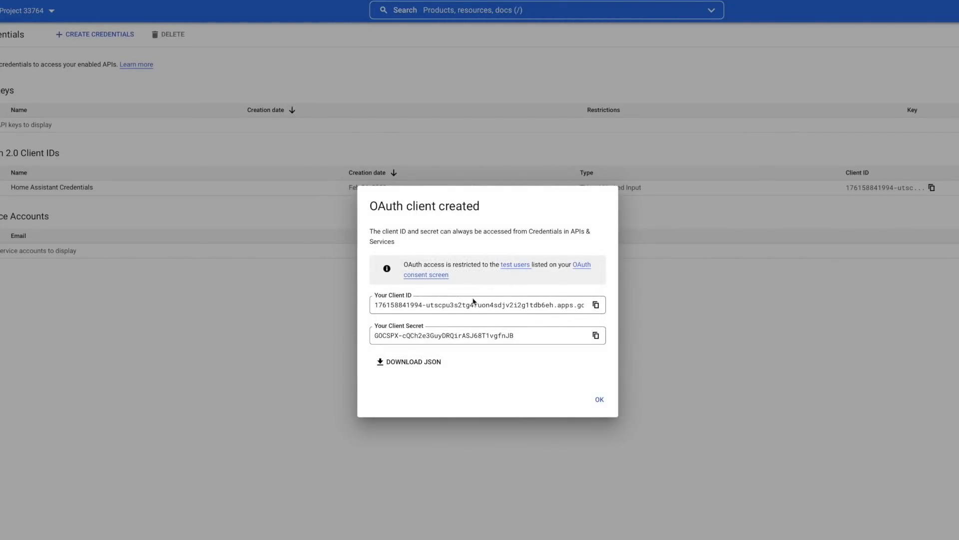
left_click(599, 399)
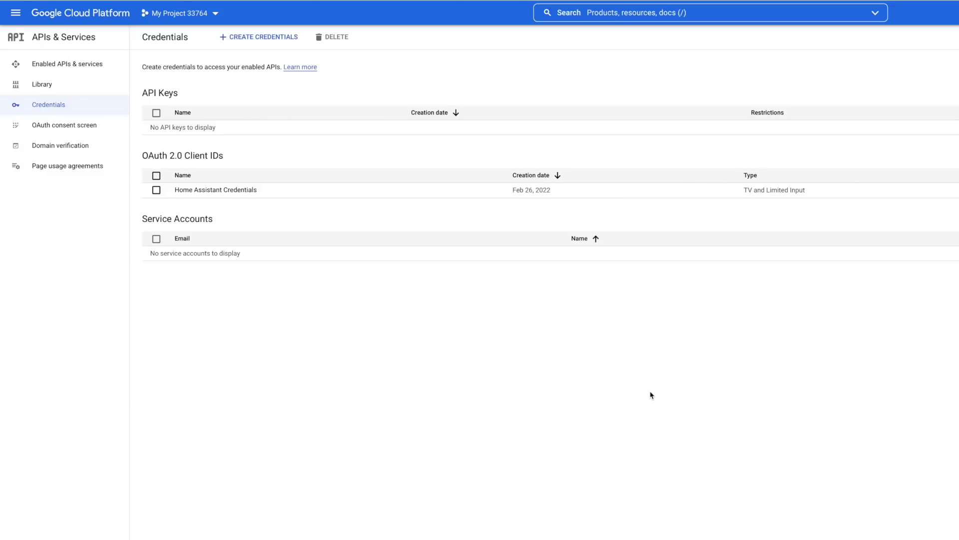
- Search the API Library for 'Calendar' and open the Google Calendar API page
left_click(42, 84)
left_click(595, 151)
type("Calendar")
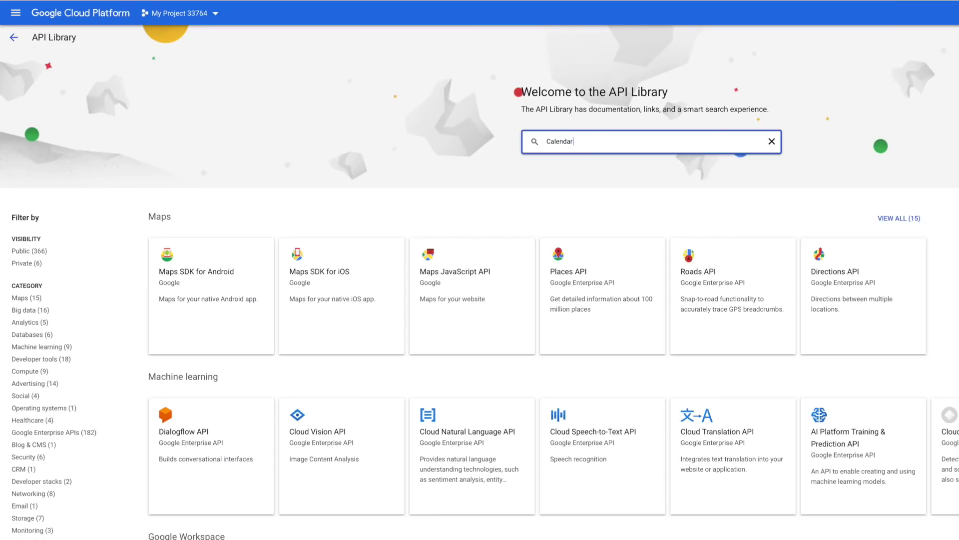
key("Return")
left_click(443, 158)
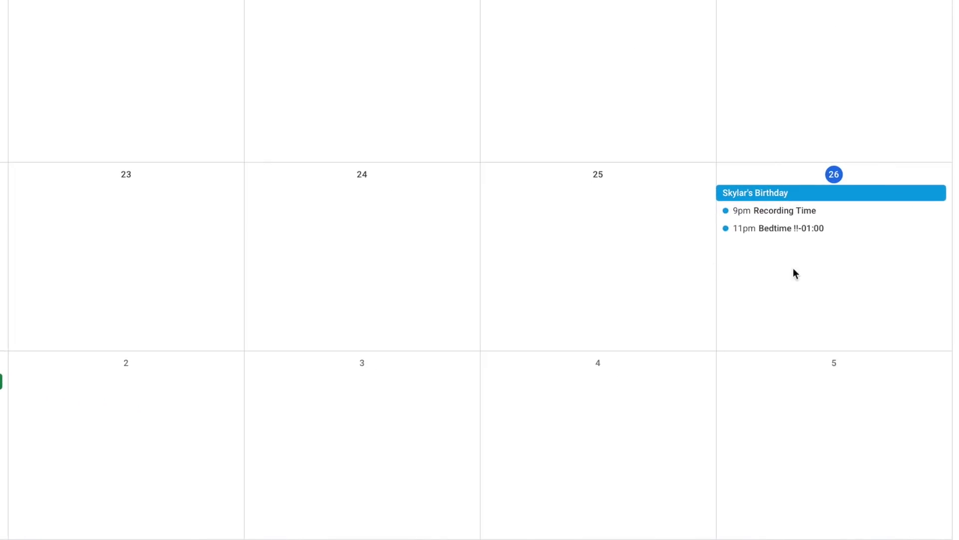
left_click(860, 202)
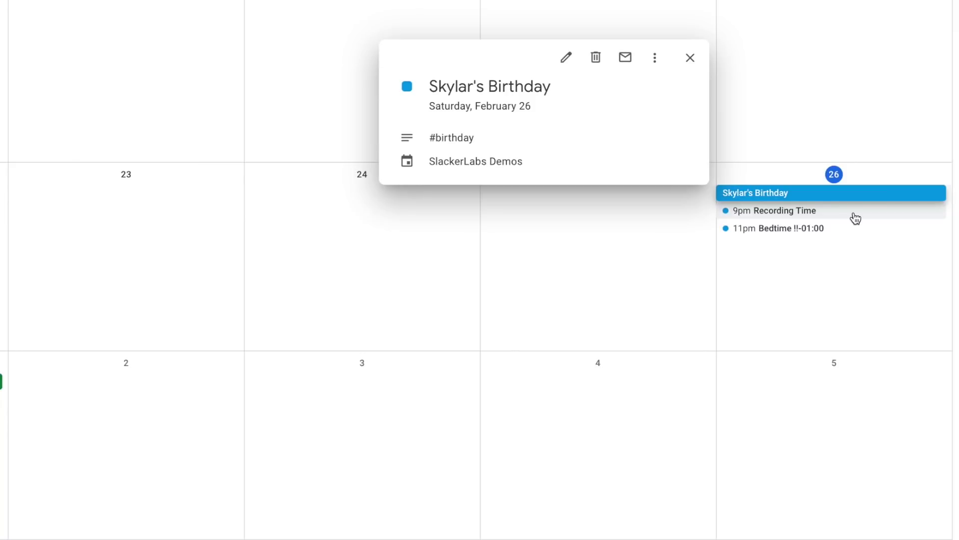
left_click(856, 218)
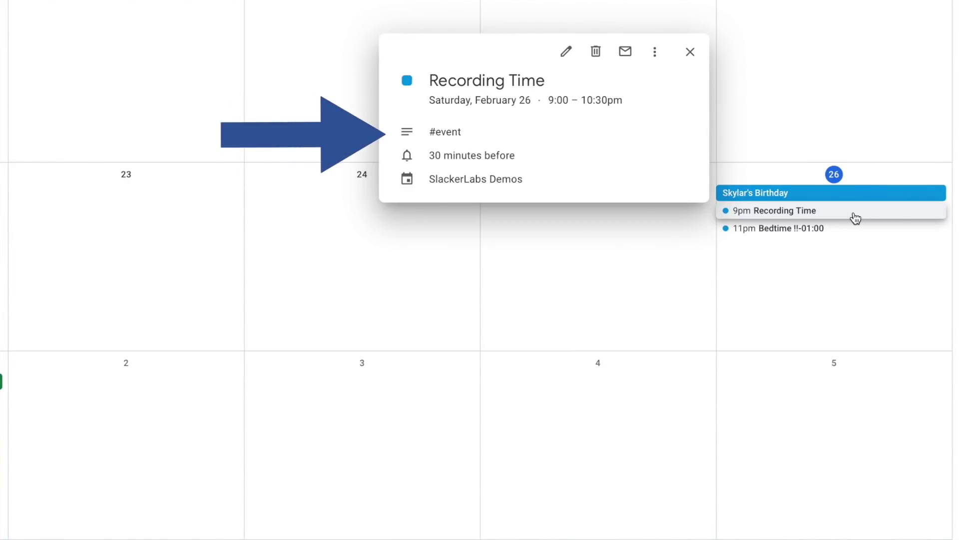
left_click(831, 230)
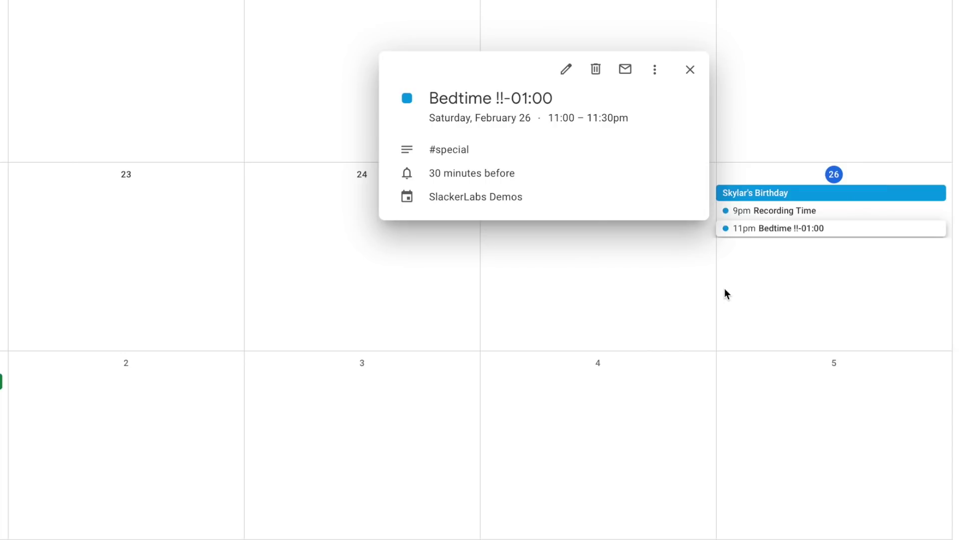
left_click(672, 285)
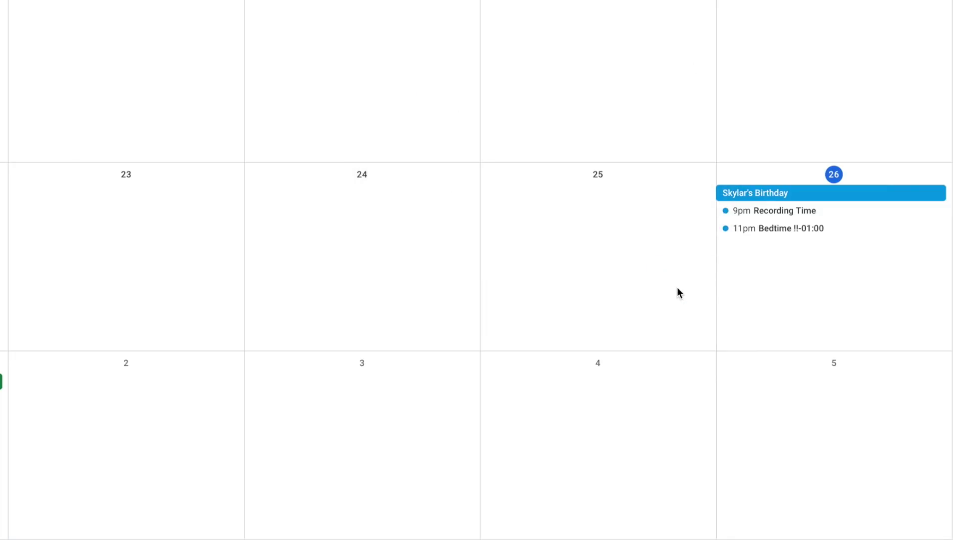
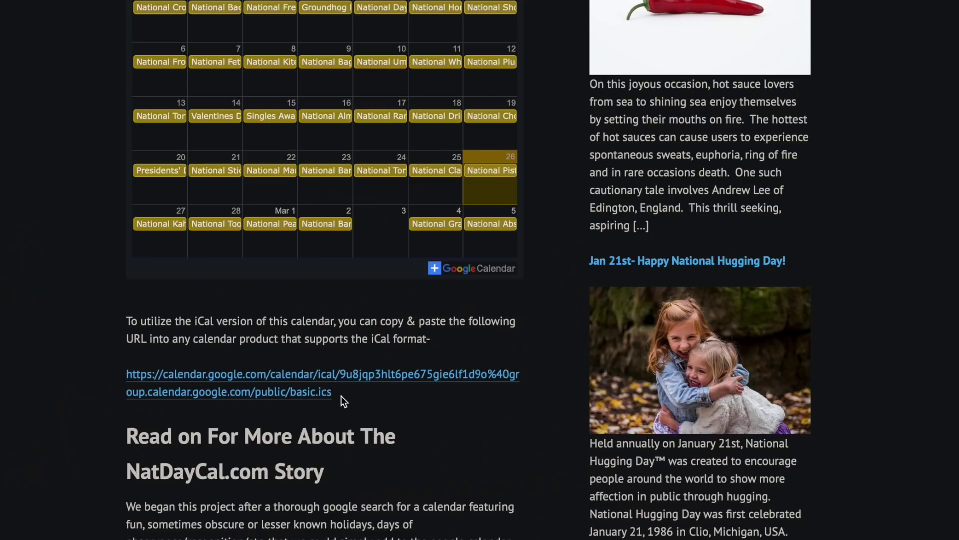
- Copy the NatDayCal iCal URL and bring up Google Calendar's add-calendar choices next to Other calendars
left_click_drag(341, 395, 125, 375)
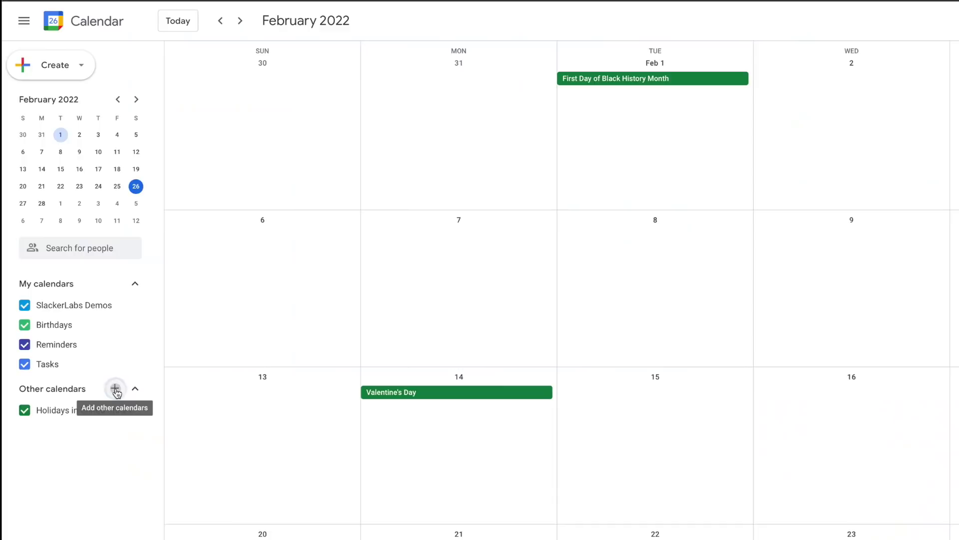
left_click(115, 390)
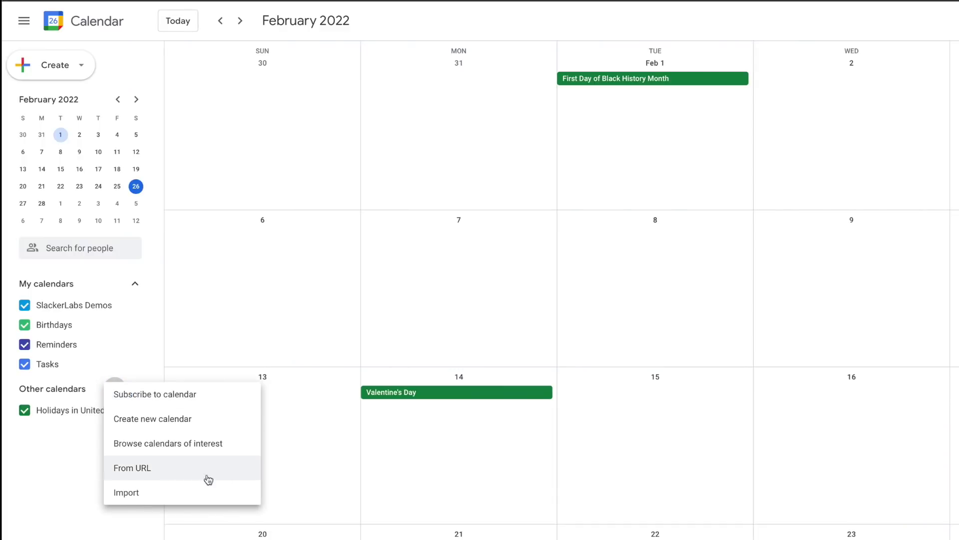
- Add a calendar From URL using the pasted NatDayCal iCal address
left_click(229, 474)
key("ctrl+v")
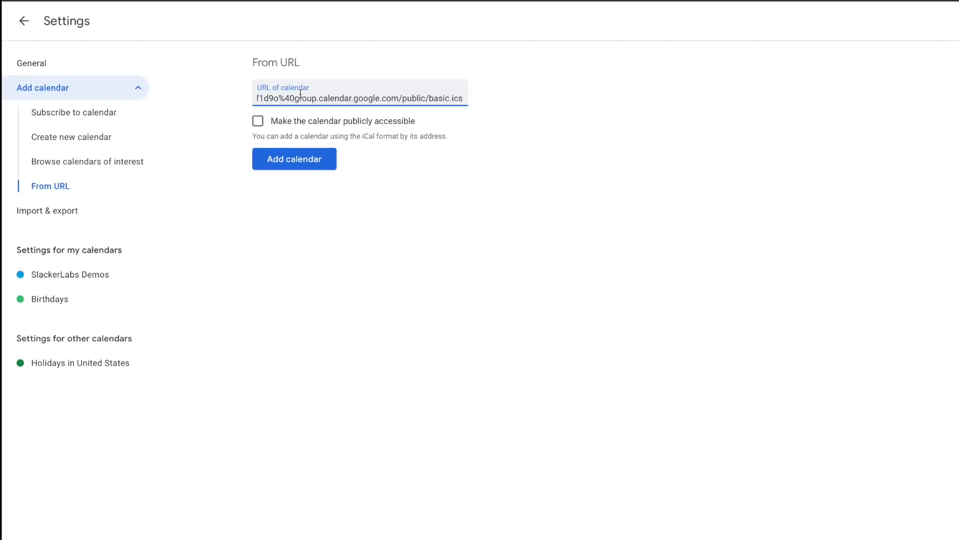
left_click(313, 165)
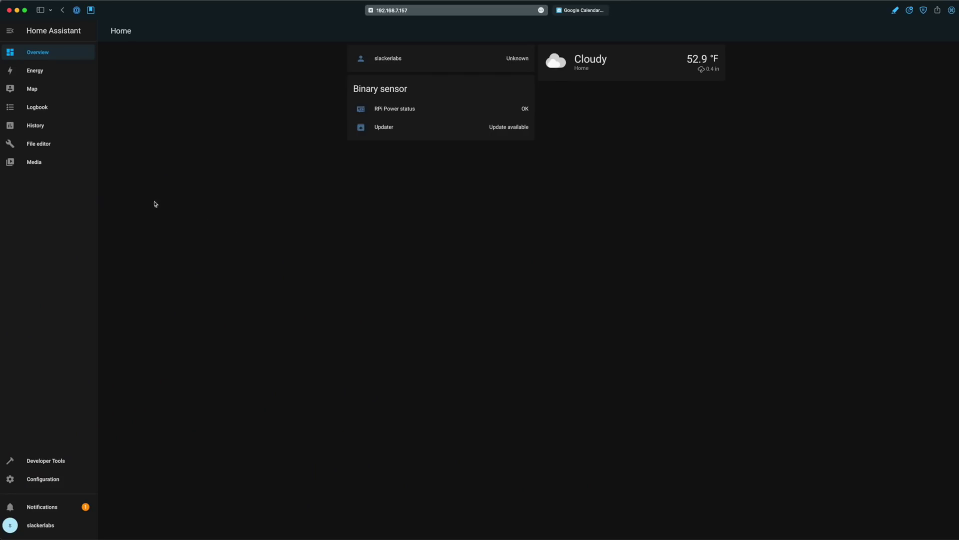
- Open /config/secrets.yaml in the File editor
left_click(47, 149)
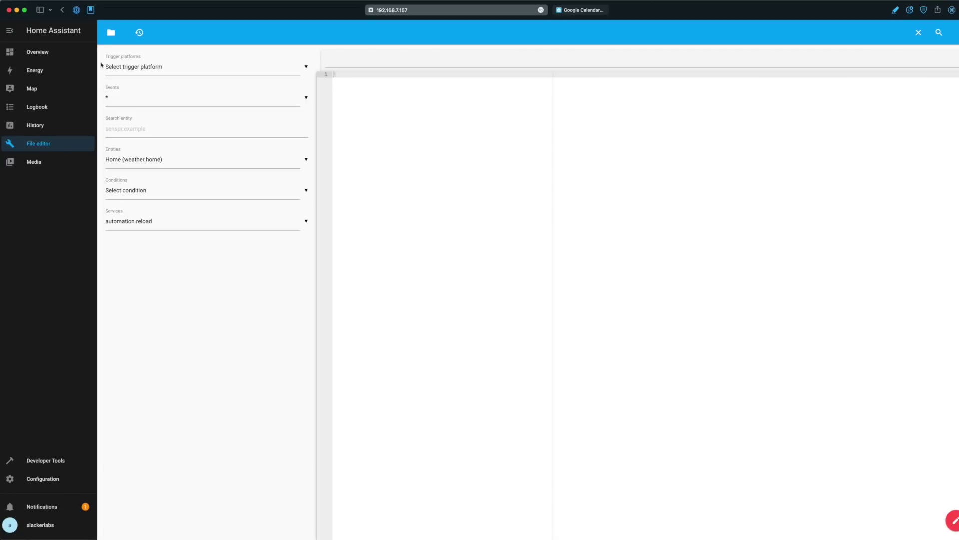
left_click(110, 33)
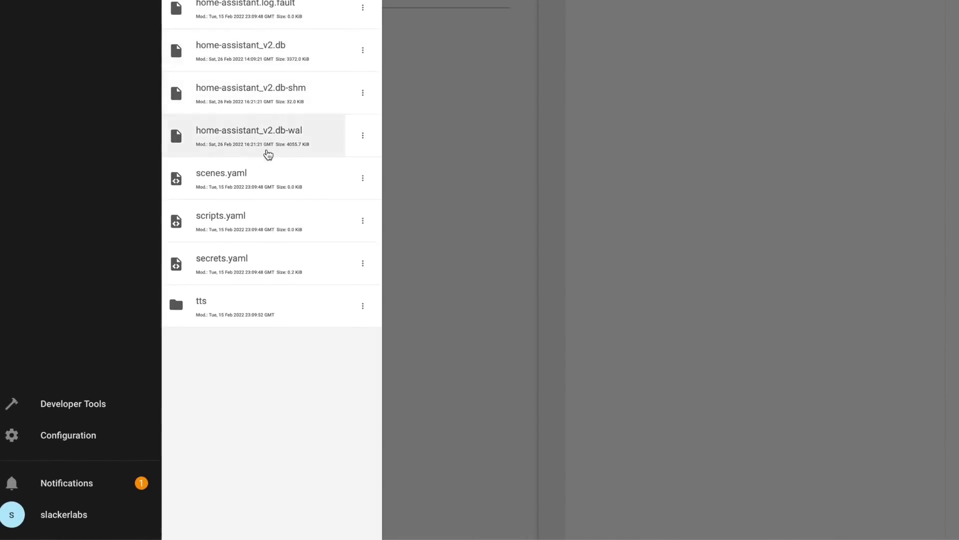
left_click(273, 260)
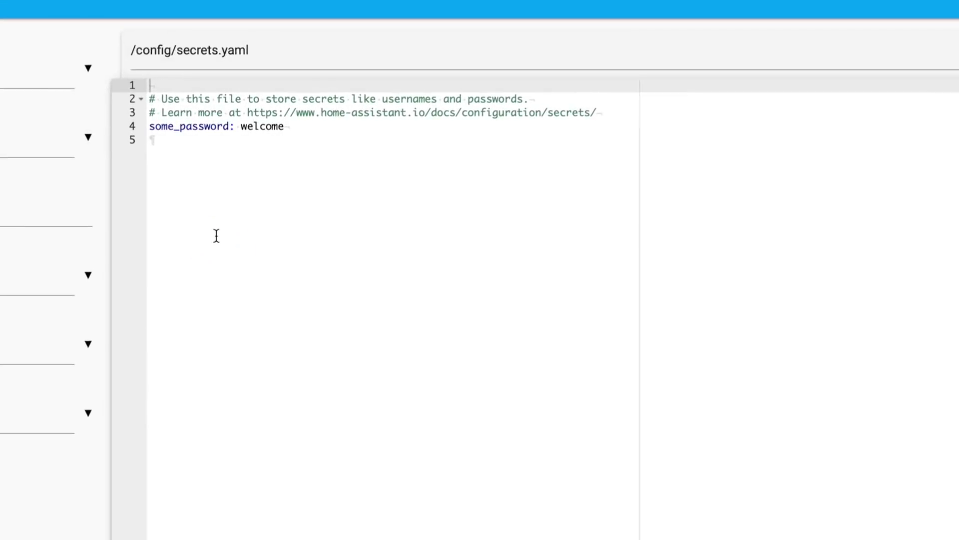
- Paste the google_client_id and google_client_secret entries at line 5 of secrets.yaml
left_click(182, 156)
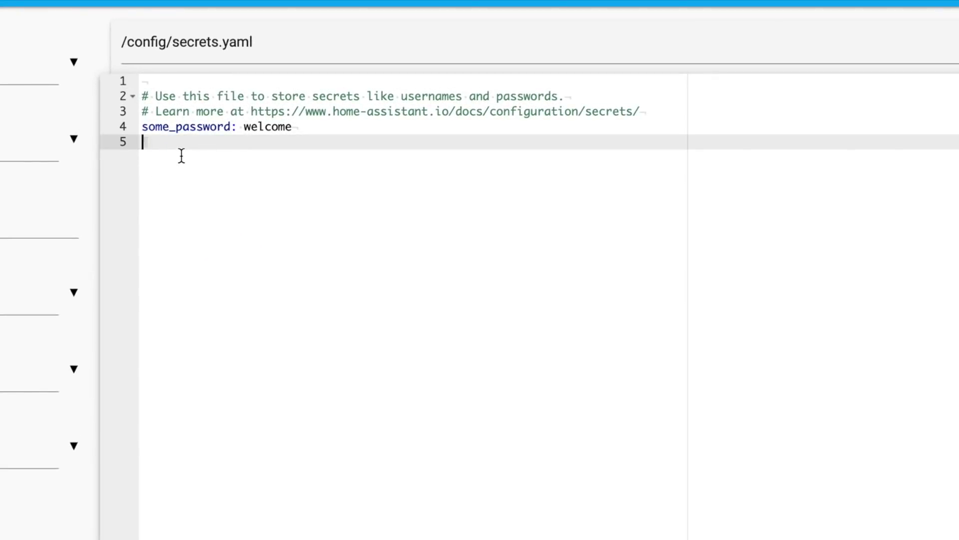
key("ctrl+v")
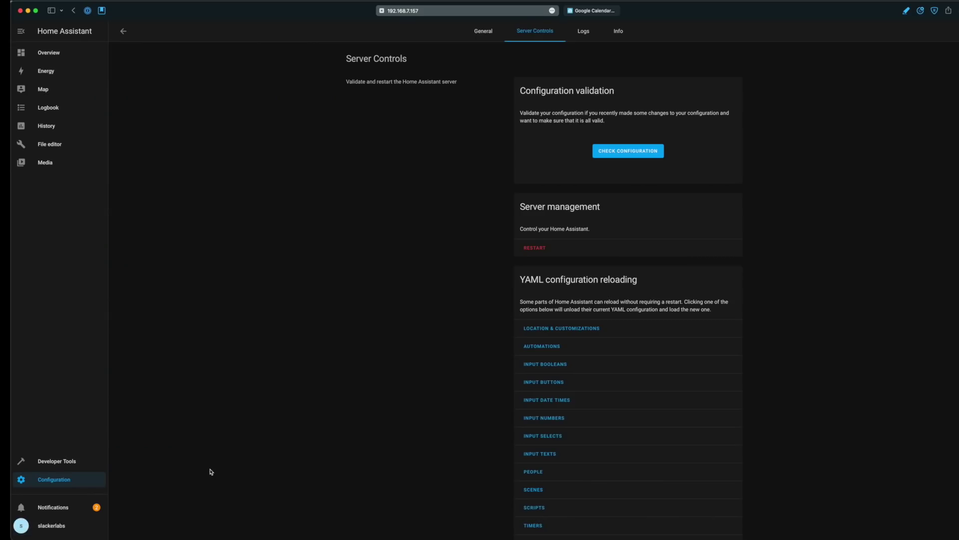
- Copy the Google Calendar Setup code from Notifications and submit it on google.com/device
left_click(50, 507)
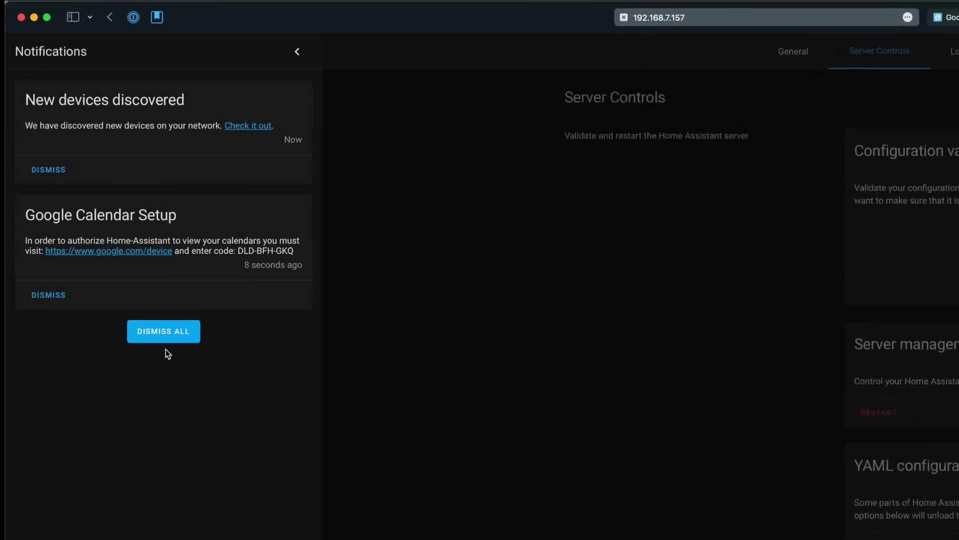
left_click_drag(239, 250, 292, 252)
key("ctrl+c")
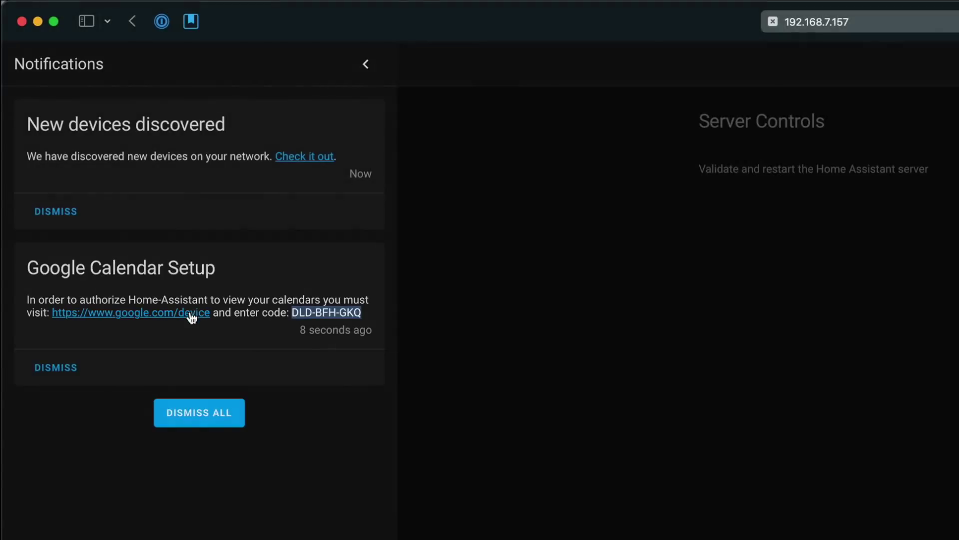
left_click(193, 314)
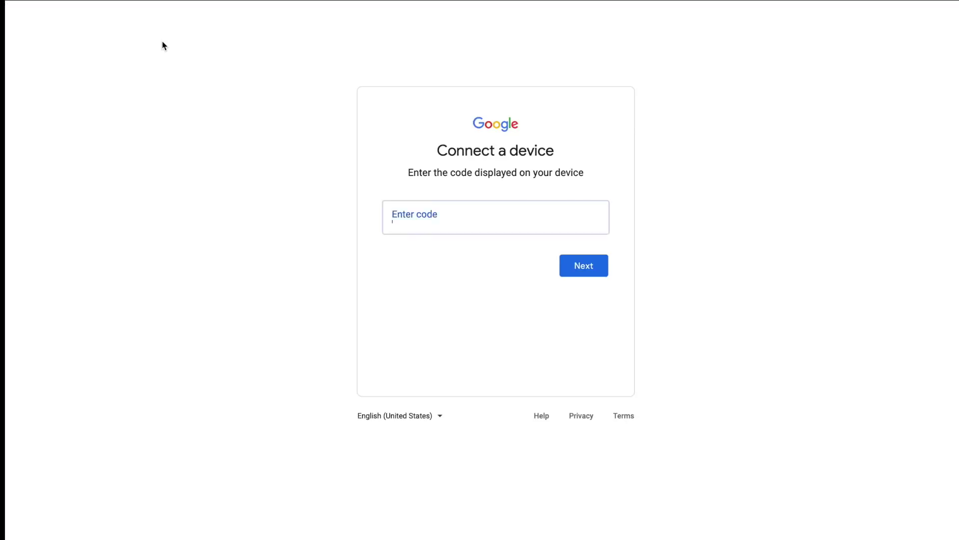
key("ctrl+v")
key("Return")
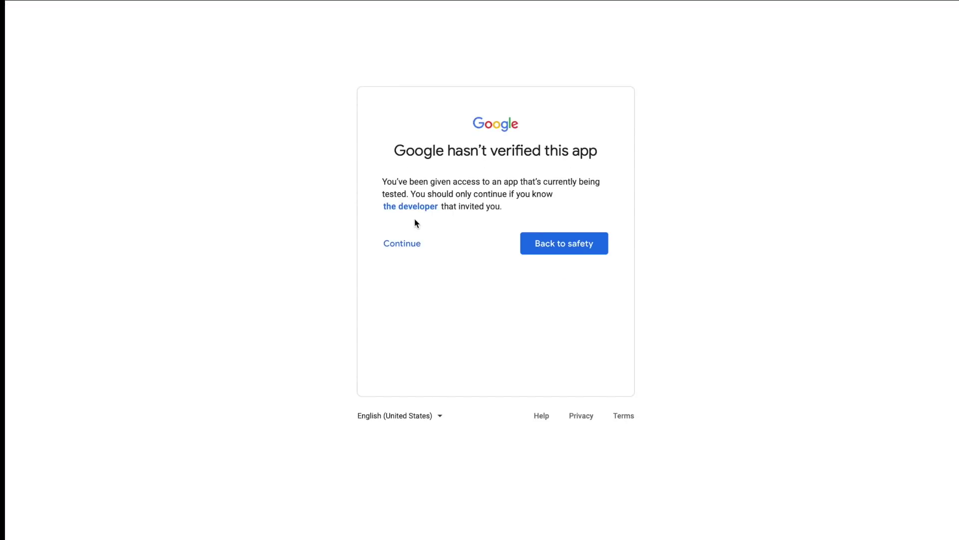
- Continue past the unverified-app warning and allow Home-Assistant access to Google calendars
left_click(403, 243)
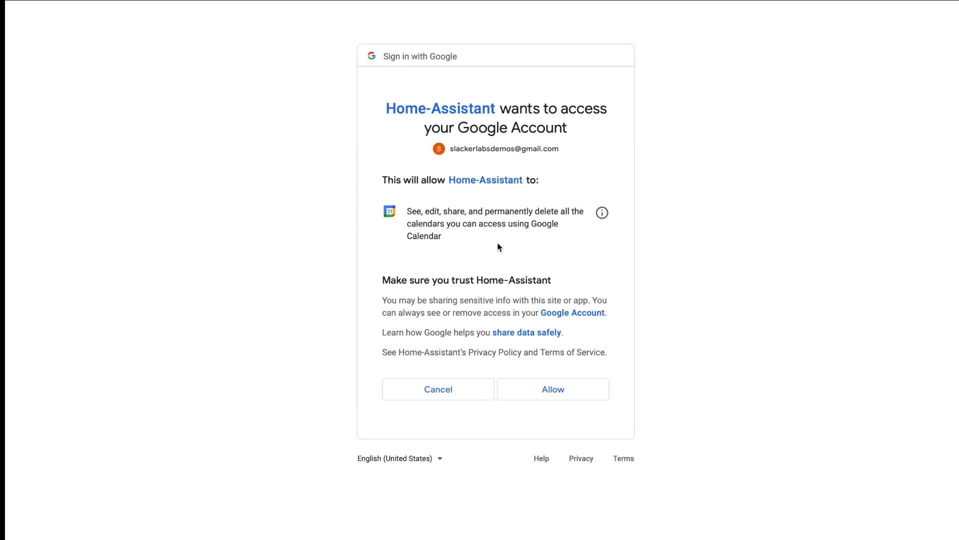
left_click(565, 389)
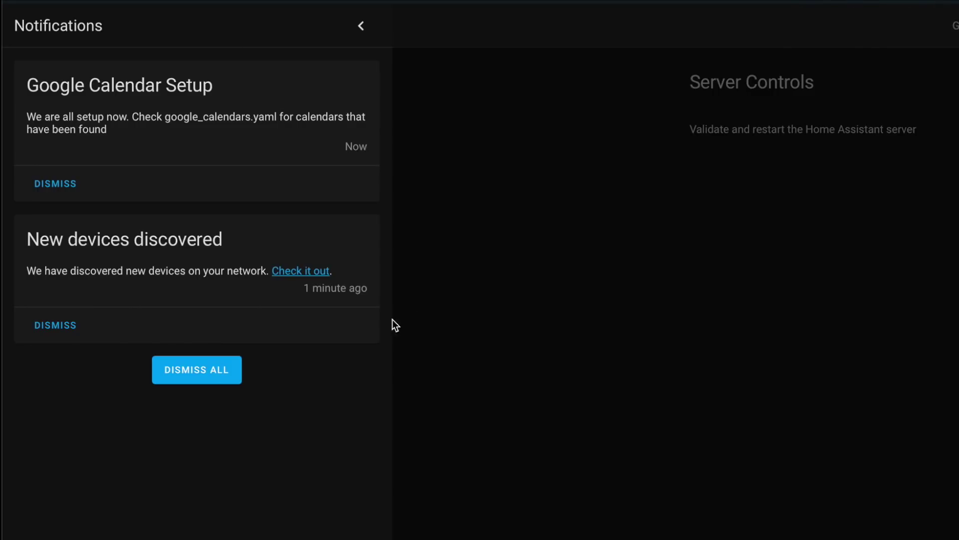
- Dismiss the New devices discovered notice and view google_calendars.yaml in the File editor
left_click(69, 331)
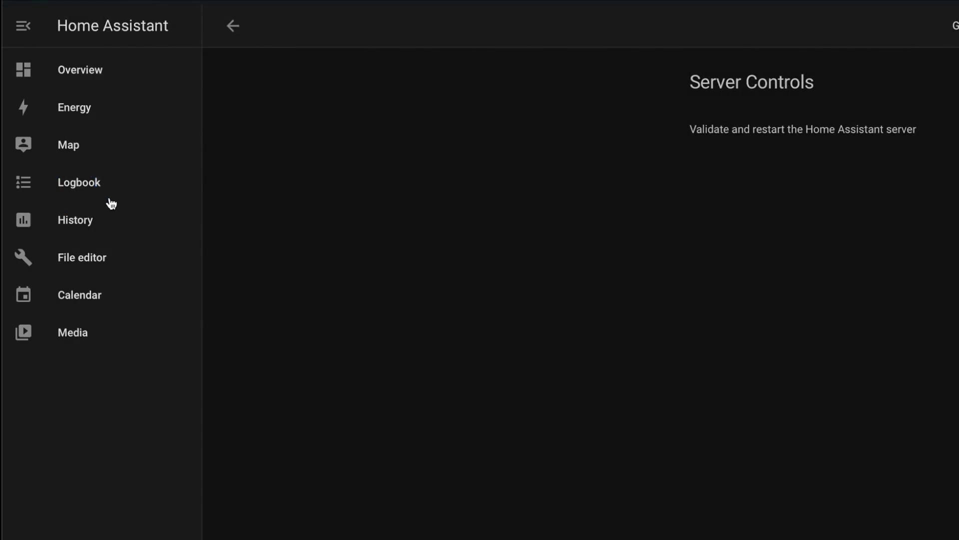
left_click(100, 257)
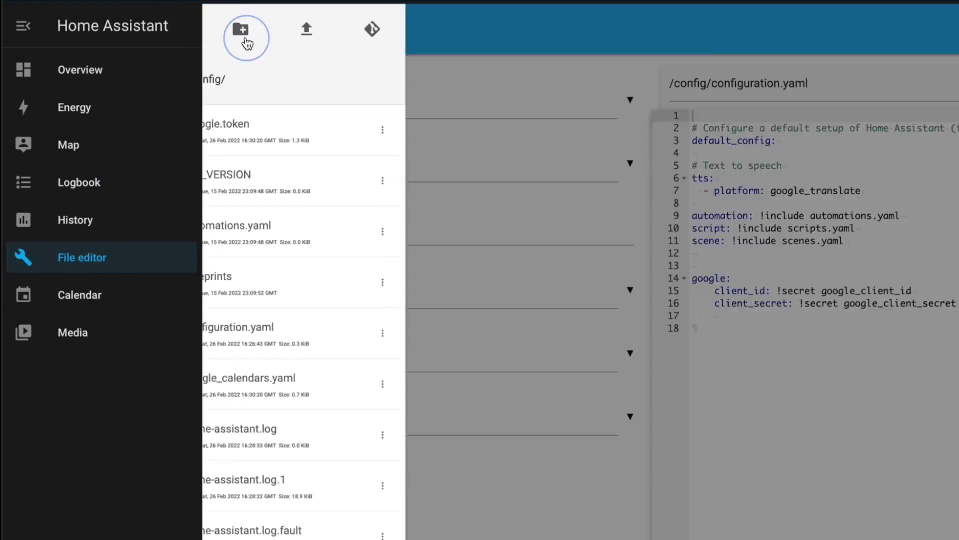
left_click(376, 390)
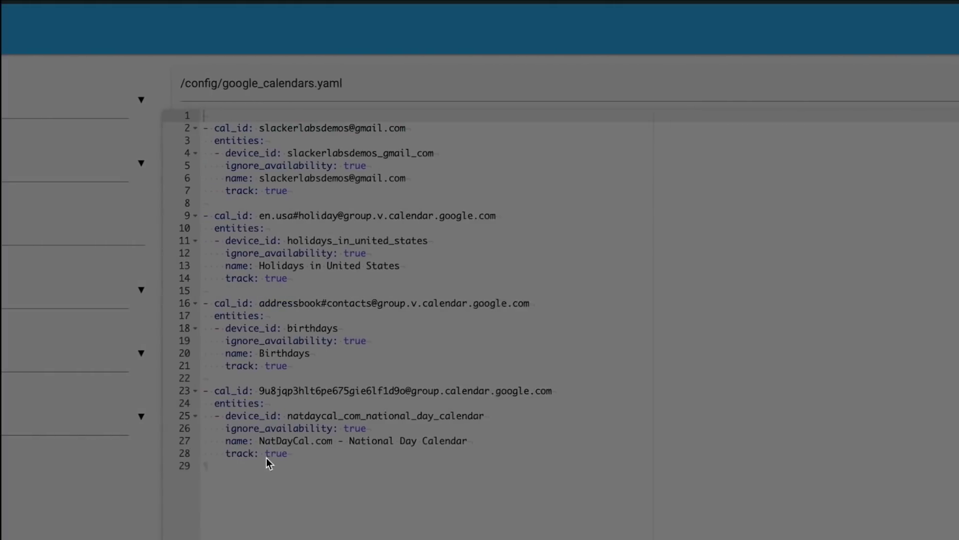
left_click(195, 478)
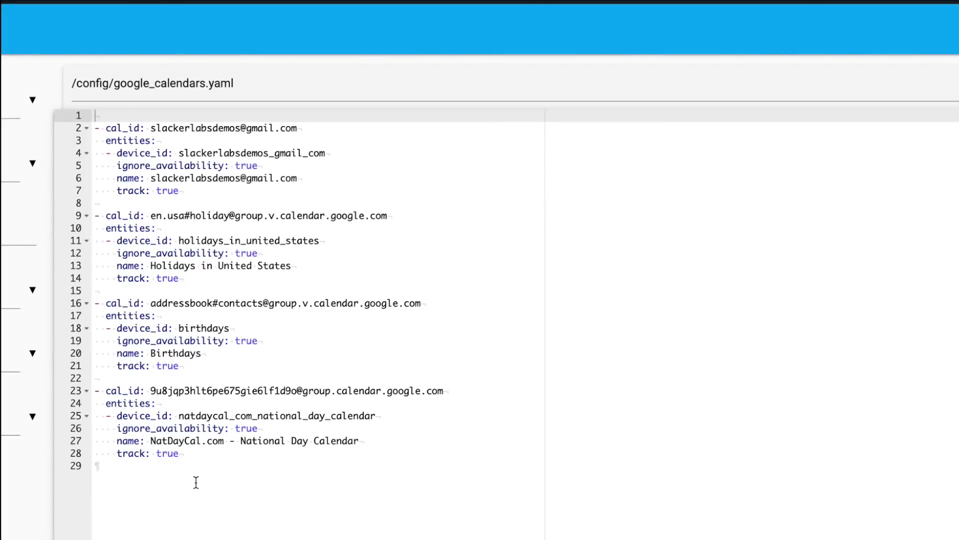